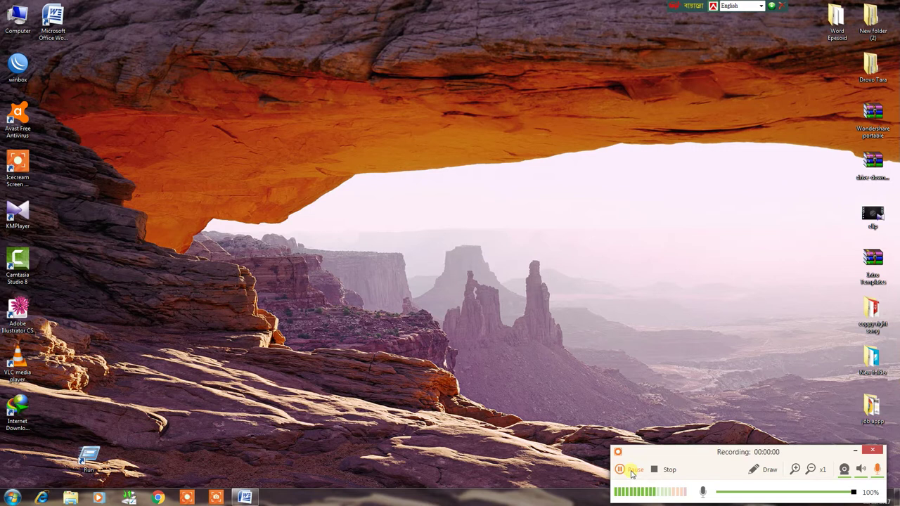
# - Refresh the desktop and restore the blank Word Document1 window
pyautogui.rightClick(365, 109)
pyautogui.click(402, 136)
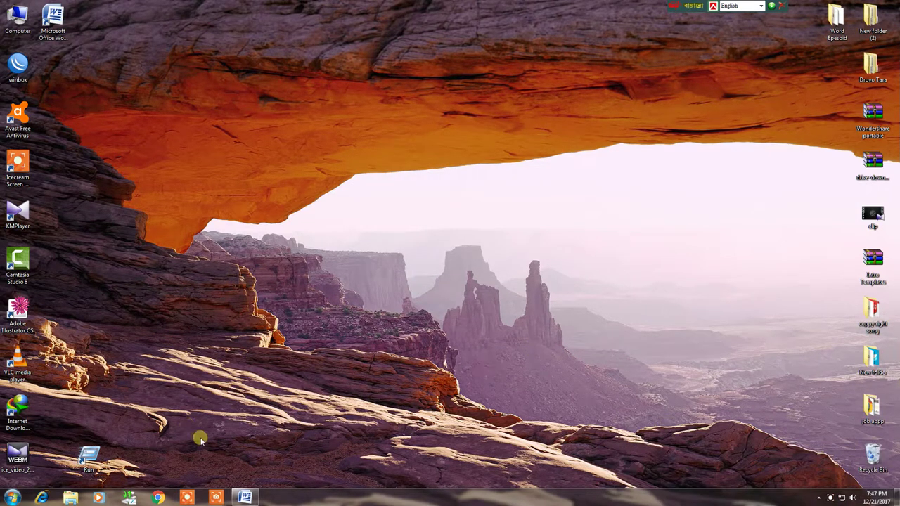
pyautogui.click(242, 498)
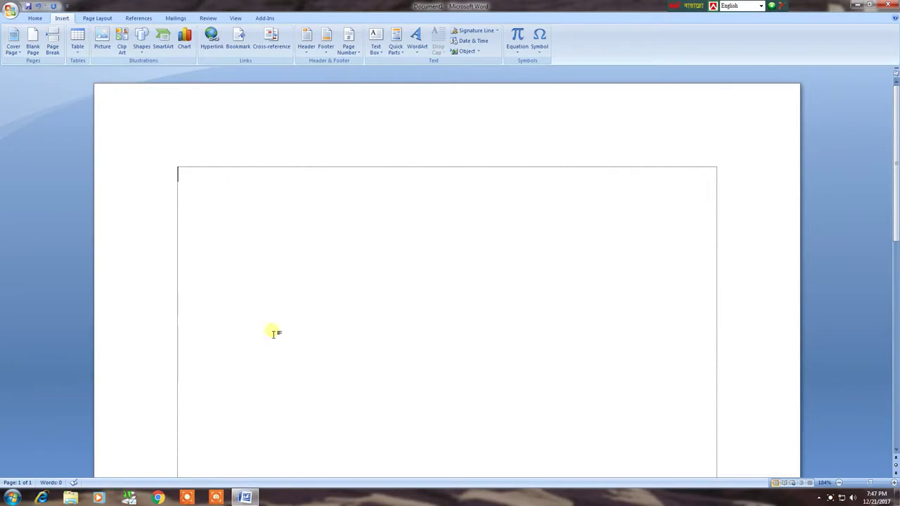
# - Draw a 3.36-inch straight horizontal line near the top of the page
pyautogui.click(141, 44)
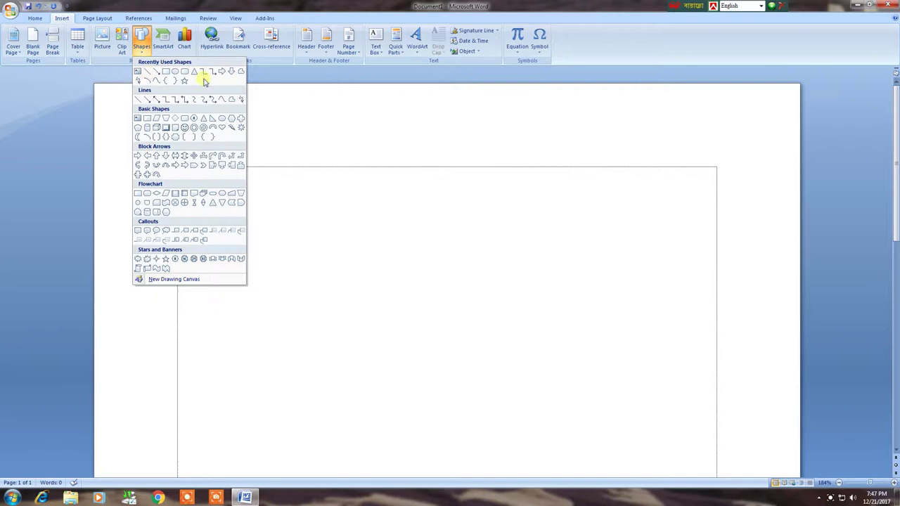
pyautogui.click(147, 73)
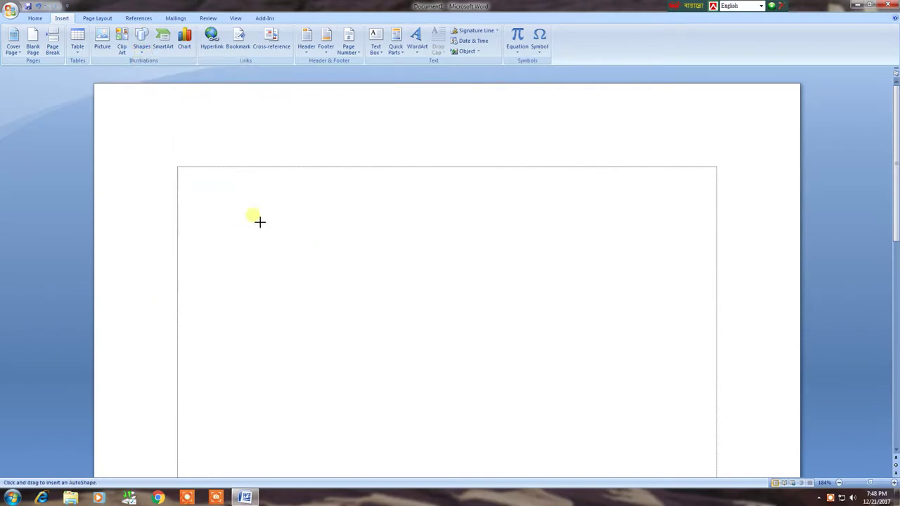
pyautogui.moveTo(204, 155); pyautogui.dragTo(483, 155)
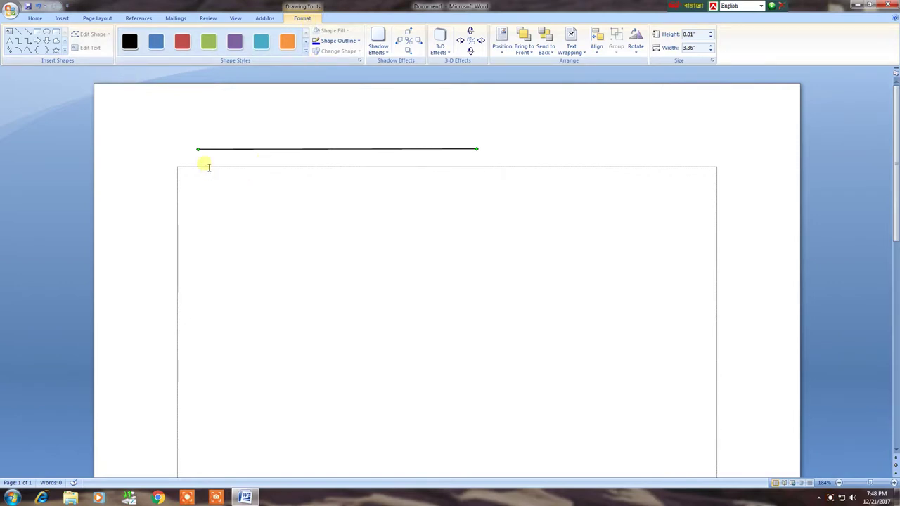
# - Move the line down into the bordered box and set its weight to 4½ pt, keeping it black
pyautogui.moveTo(266, 153); pyautogui.dragTo(272, 235)
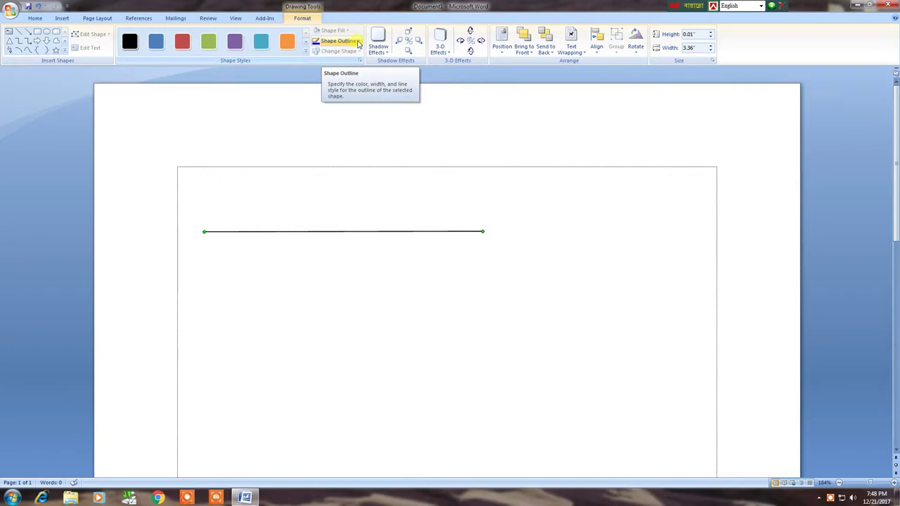
pyautogui.click(358, 43)
pyautogui.moveTo(336, 144)
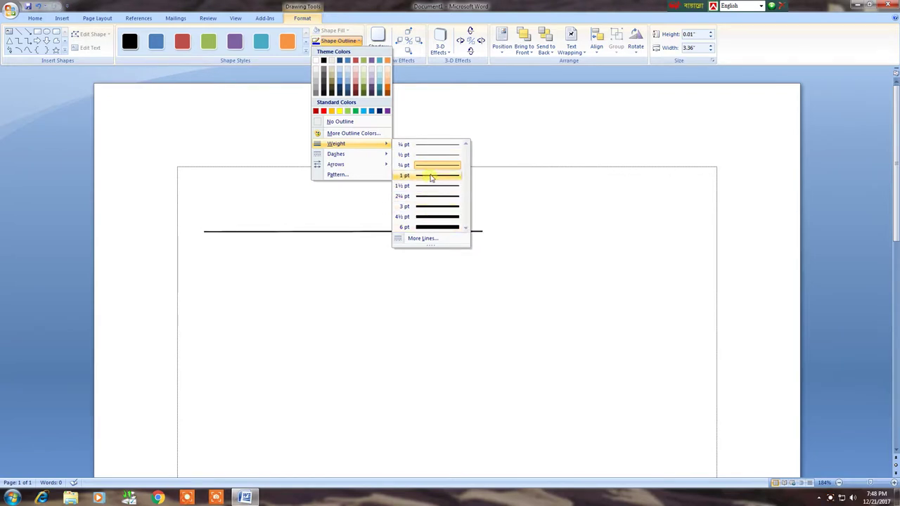
pyautogui.click(432, 217)
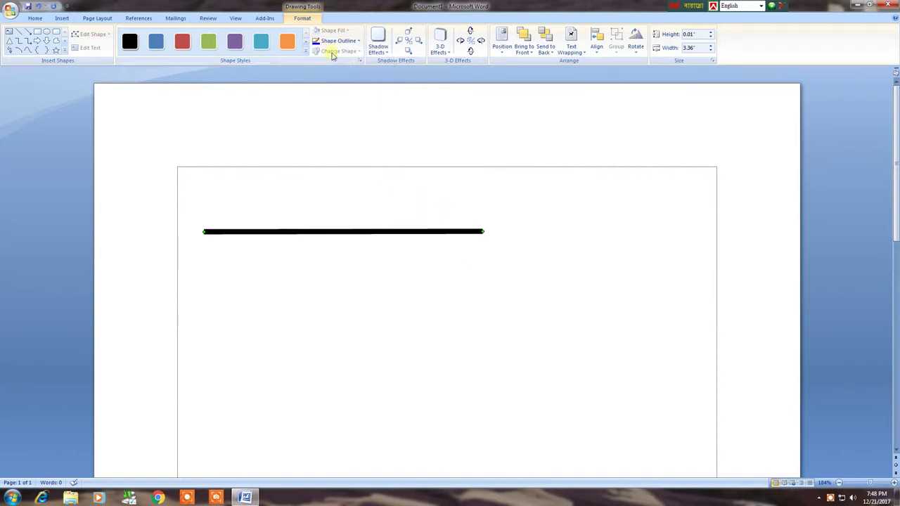
pyautogui.click(359, 42)
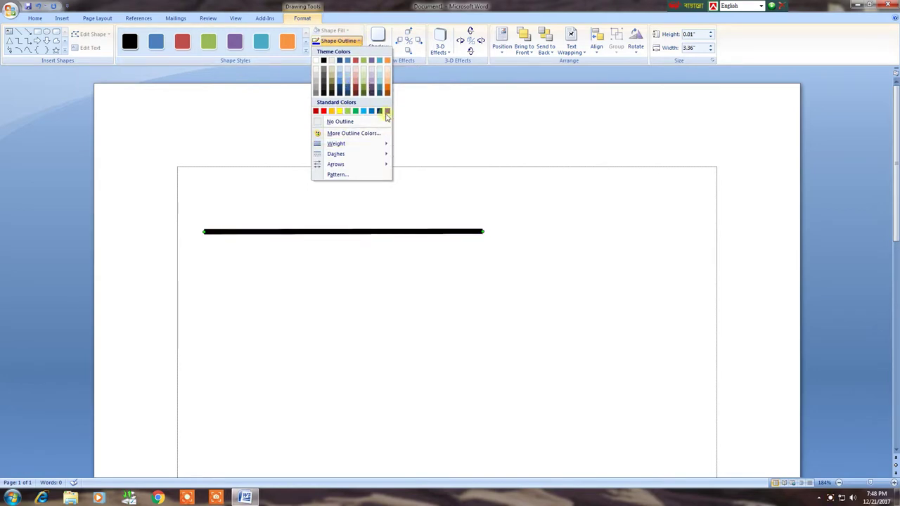
pyautogui.click(359, 40)
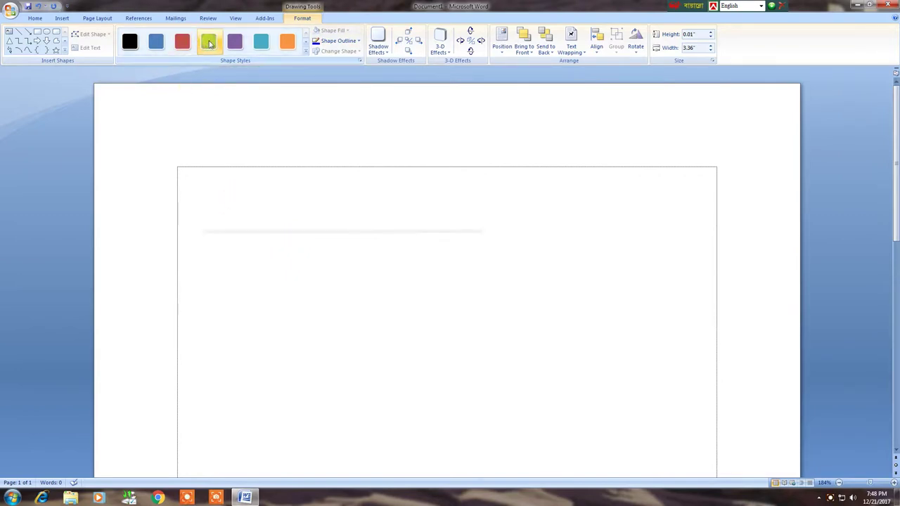
# - Apply the light-blue shape style to the line, making it a thin teal rule
pyautogui.click(306, 54)
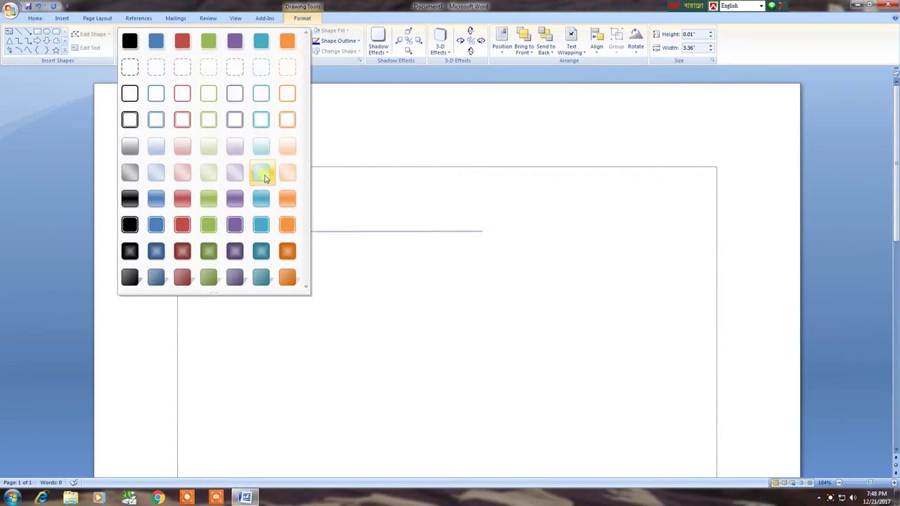
pyautogui.click(267, 175)
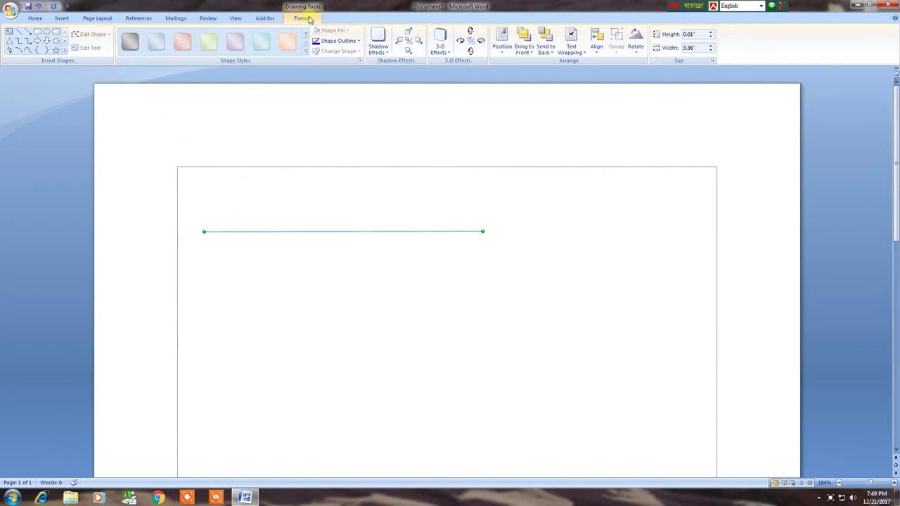
pyautogui.click(62, 18)
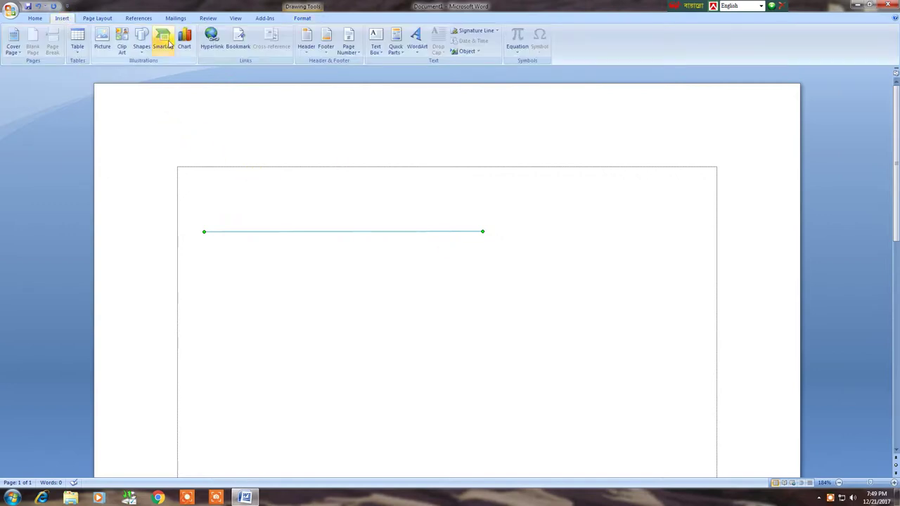
# - Draw a smiley face about 1.42" by 1.39" below the line
pyautogui.click(142, 41)
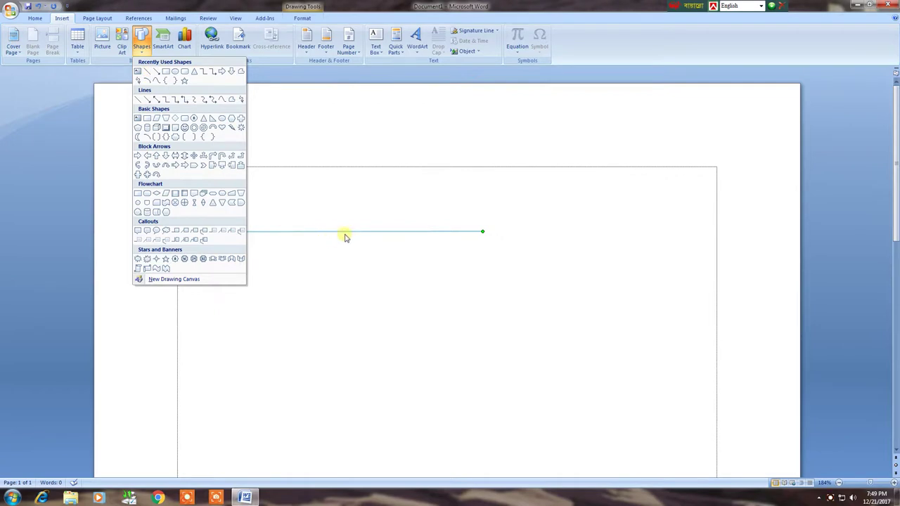
pyautogui.click(184, 128)
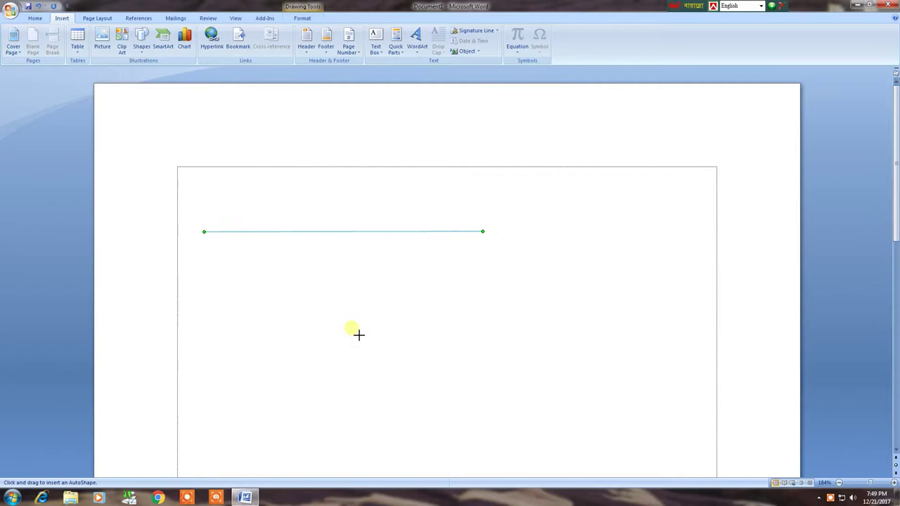
pyautogui.moveTo(267, 279); pyautogui.dragTo(383, 397)
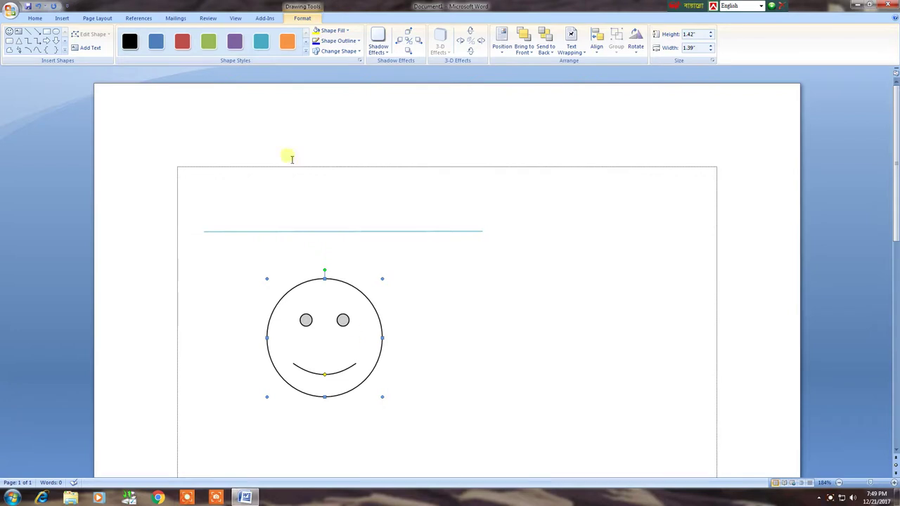
# - Apply the light-blue shape style to the smiley face and nudge it slightly right
pyautogui.click(306, 52)
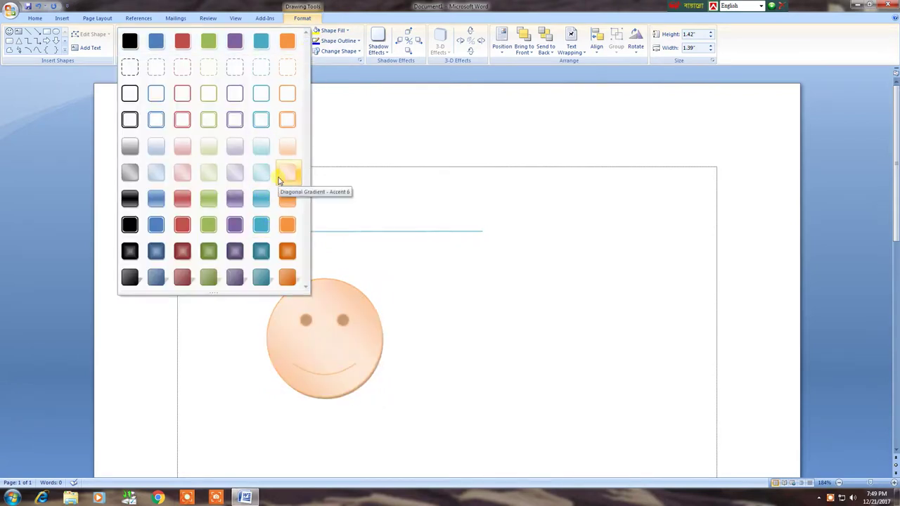
pyautogui.click(257, 176)
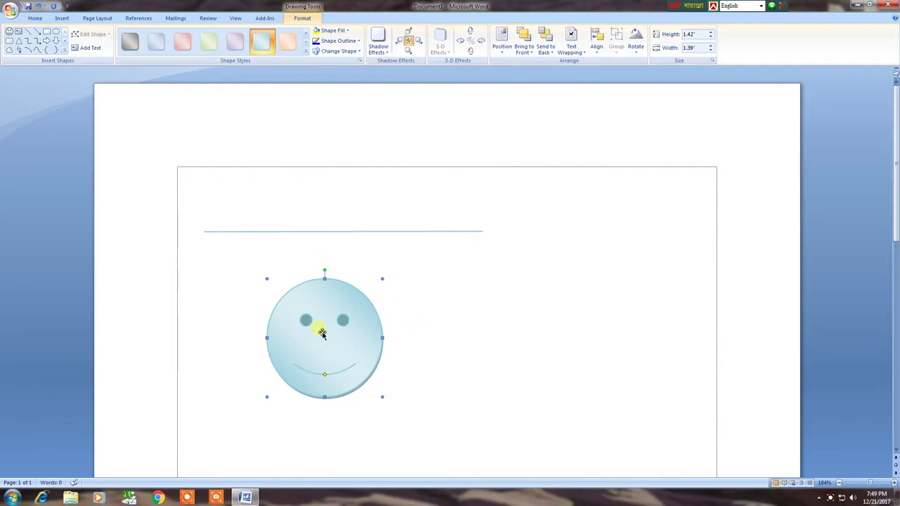
pyautogui.moveTo(320, 330)
pyautogui.mouseDown()
pyautogui.moveTo(536, 340)
pyautogui.moveTo(359, 323)
pyautogui.mouseUp()
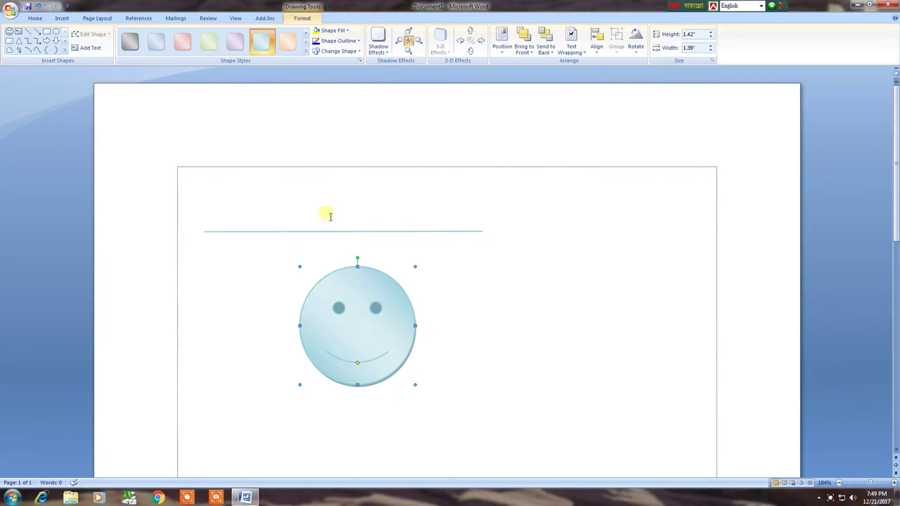
pyautogui.click(63, 18)
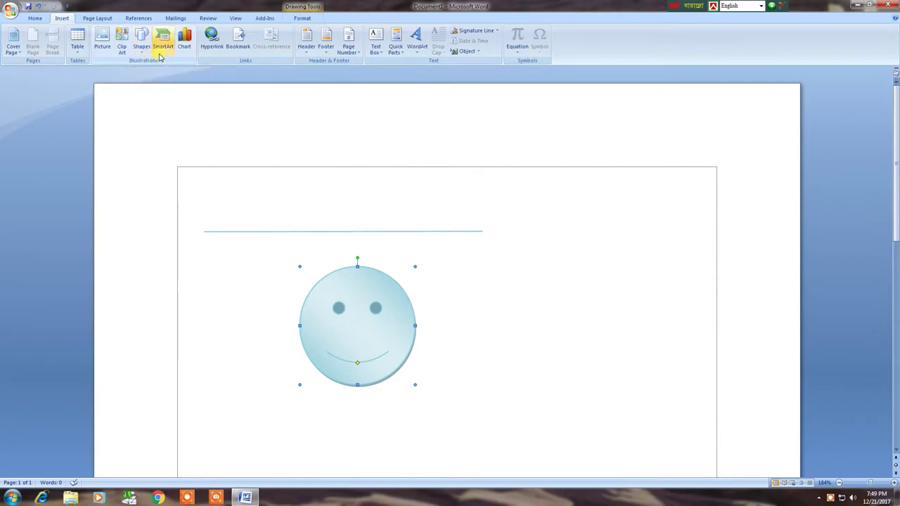
# - Insert a Nondirectional Cycle SmartArt graphic with five empty text boxes
pyautogui.click(164, 42)
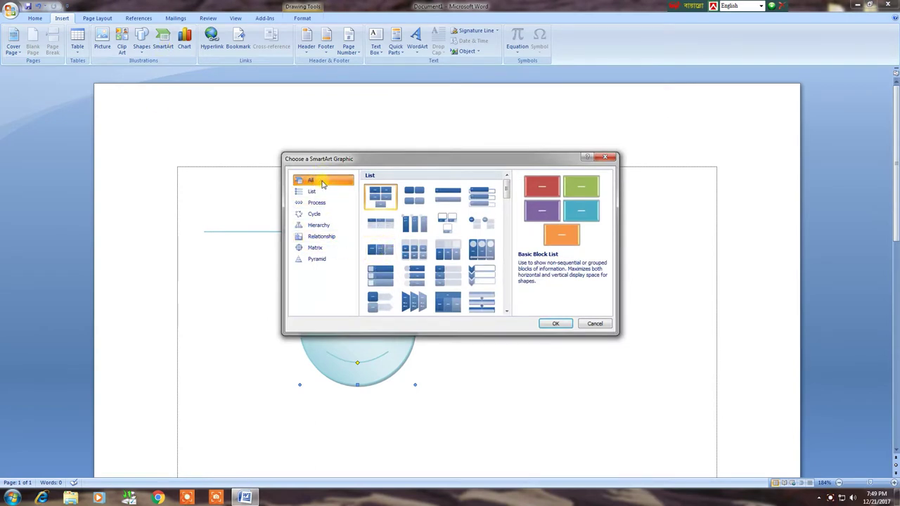
pyautogui.moveTo(506, 191); pyautogui.dragTo(508, 250)
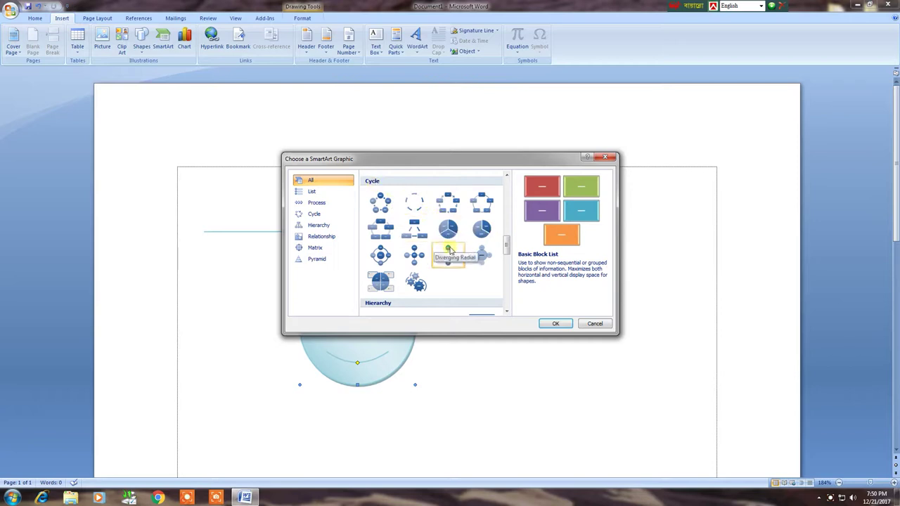
pyautogui.moveTo(506, 251)
pyautogui.mouseDown()
pyautogui.moveTo(508, 267)
pyautogui.moveTo(511, 222)
pyautogui.moveTo(511, 243)
pyautogui.mouseUp()
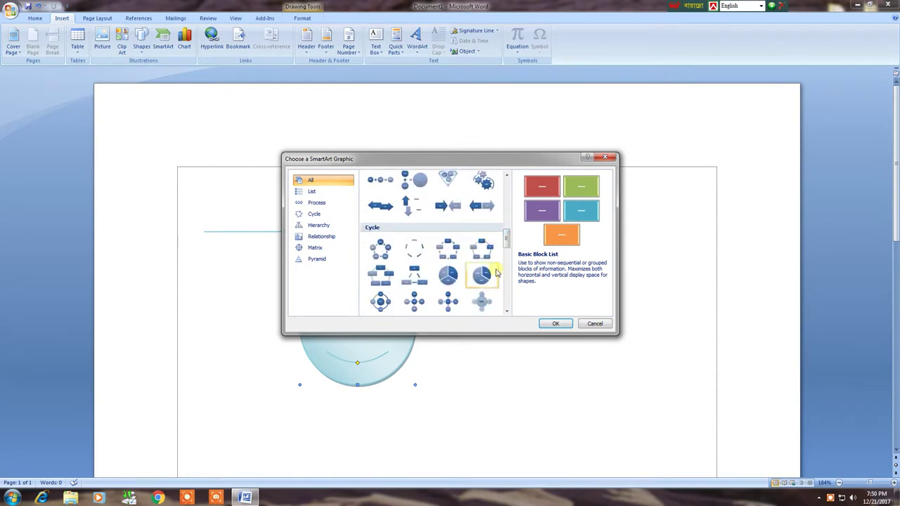
pyautogui.click(482, 250)
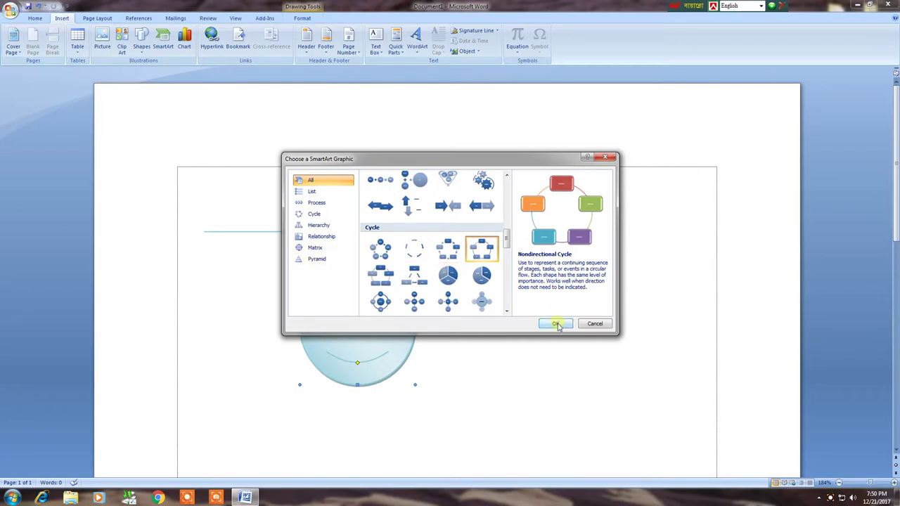
pyautogui.click(557, 324)
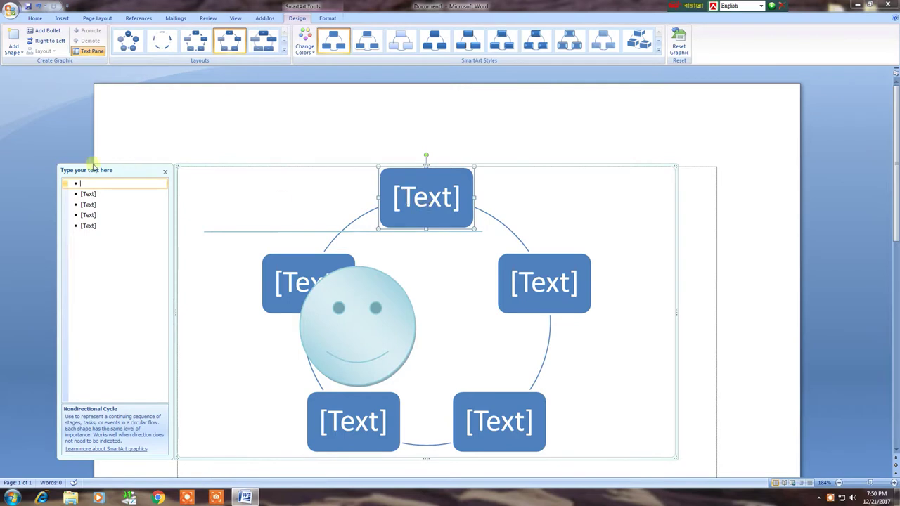
# - Enter 01, 02, 03, 04 and 05 into the cycle's five text bullets
pyautogui.click(83, 185)
pyautogui.write('01')
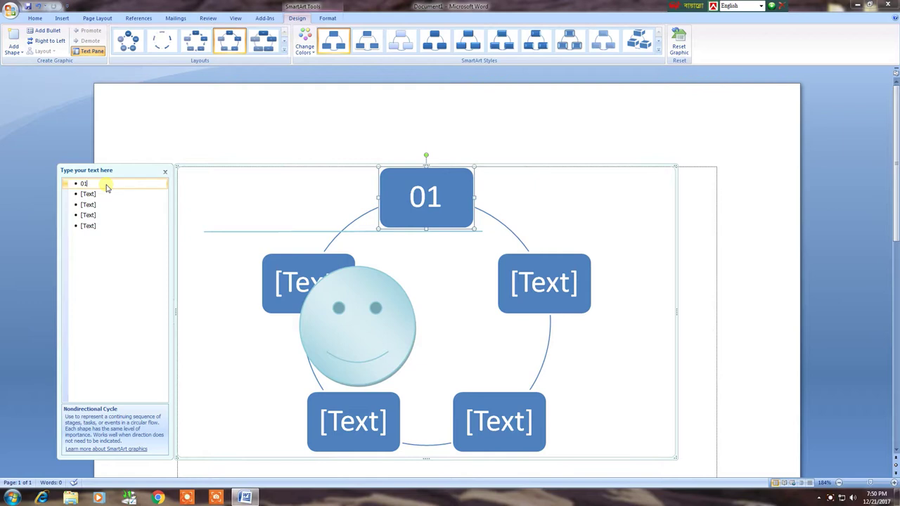
pyautogui.click(86, 195)
pyautogui.write('02')
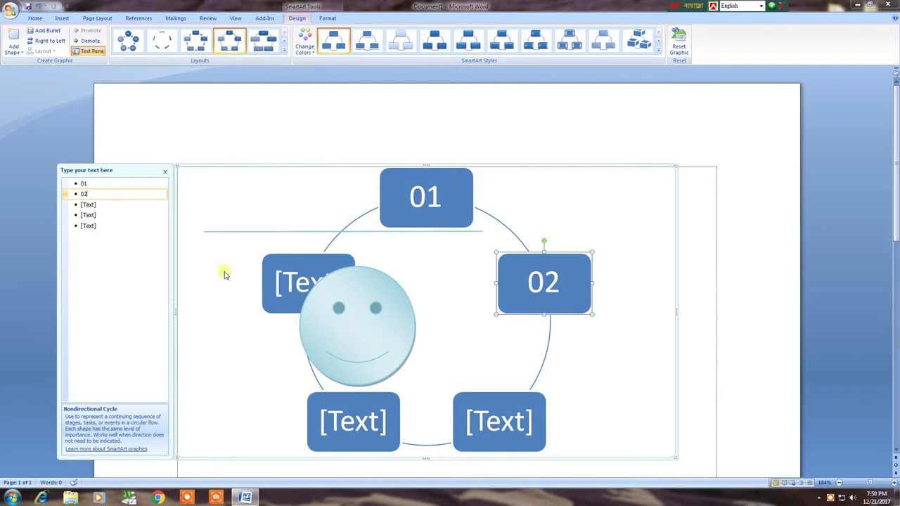
pyautogui.click(101, 208)
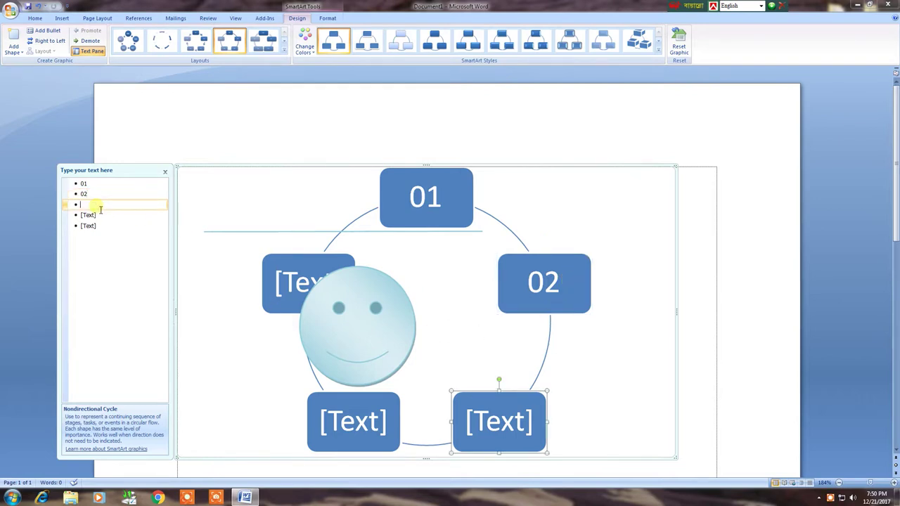
pyautogui.write('03')
pyautogui.click(106, 216)
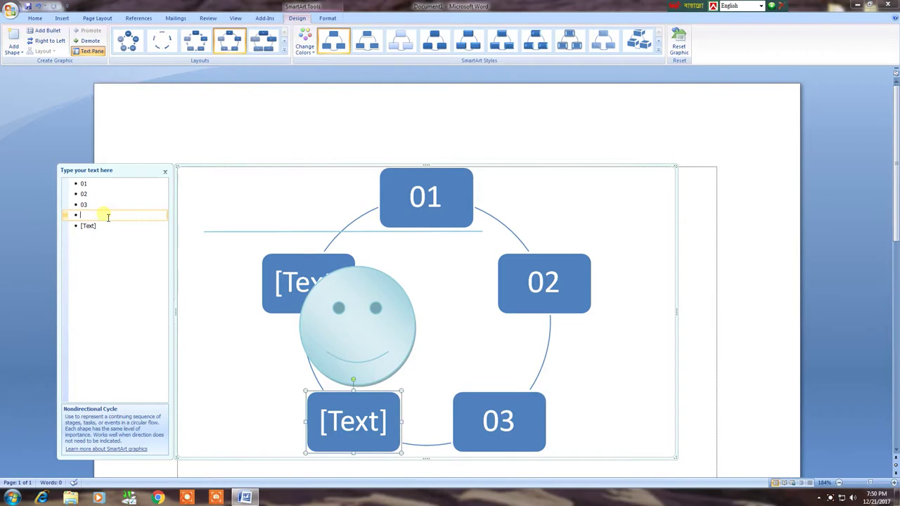
pyautogui.write('04')
pyautogui.click(103, 226)
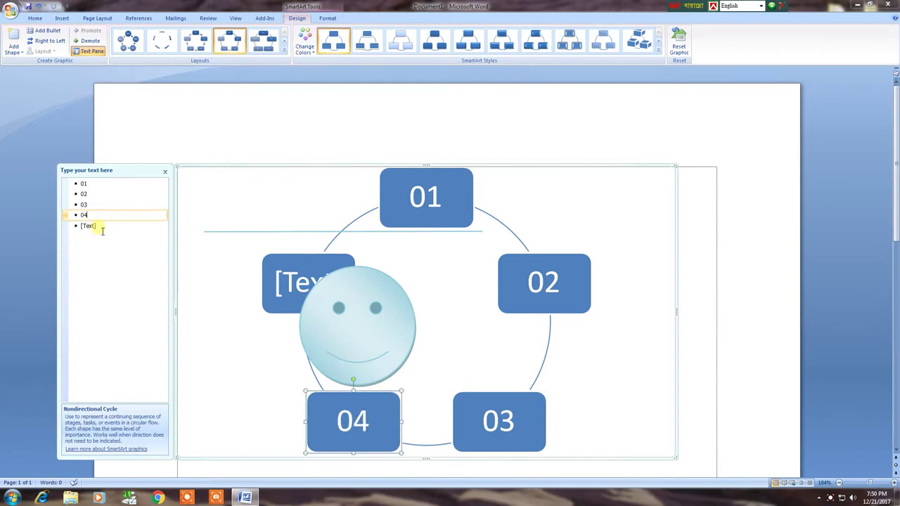
pyautogui.write('05')
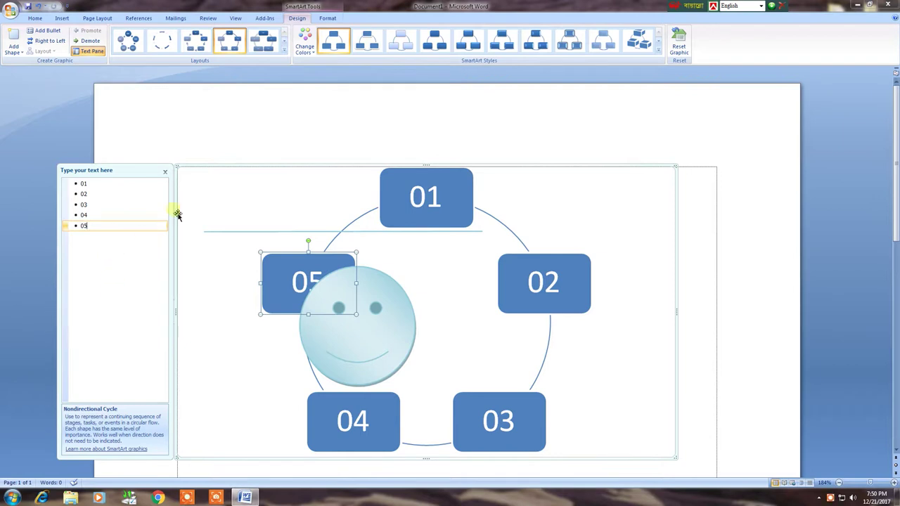
# - Close the text pane, delete the smiley face and horizontal line, then select box 02
pyautogui.click(165, 174)
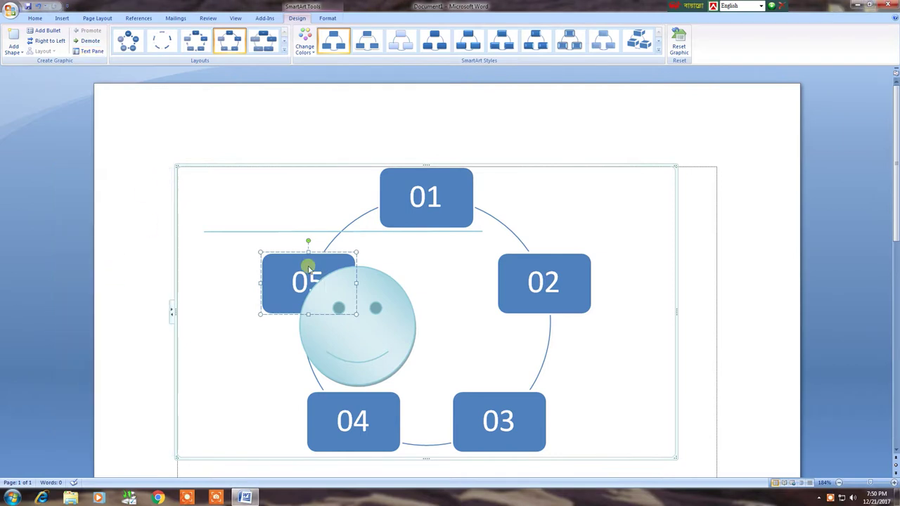
pyautogui.click(281, 302)
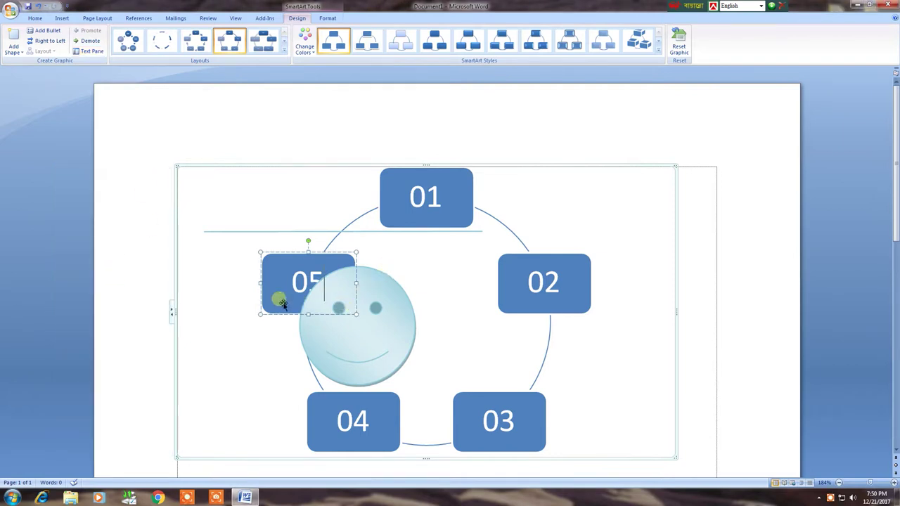
pyautogui.click(343, 351)
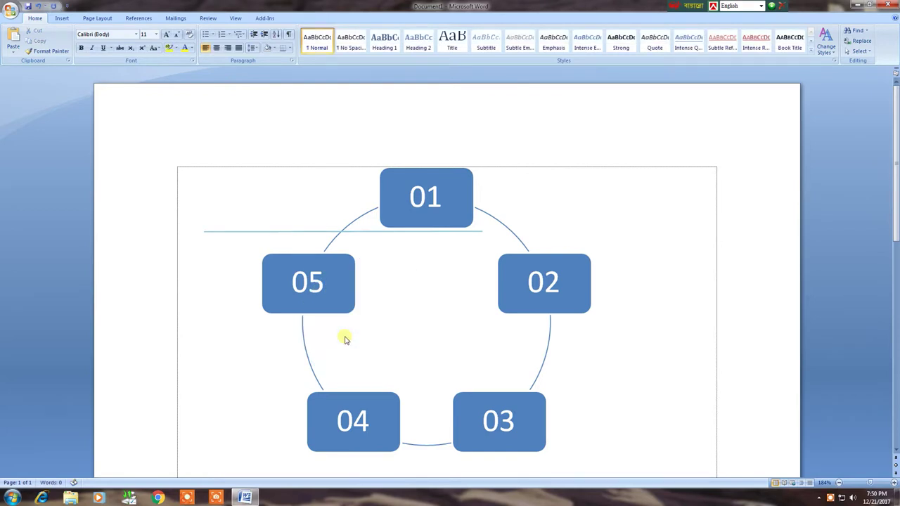
pyautogui.click(261, 234)
pyautogui.press('Delete')
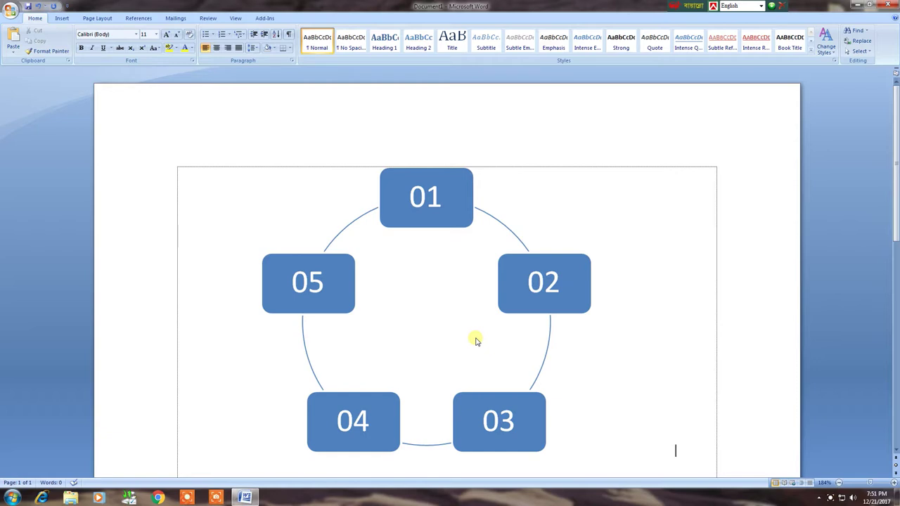
pyautogui.click(533, 288)
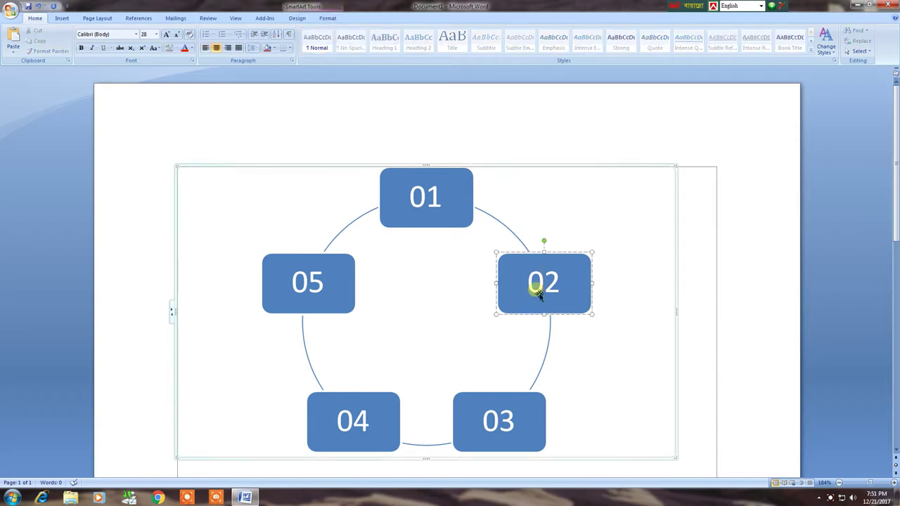
# - Give the 02 box a light orange shape style
pyautogui.click(298, 19)
pyautogui.click(325, 19)
pyautogui.click(298, 18)
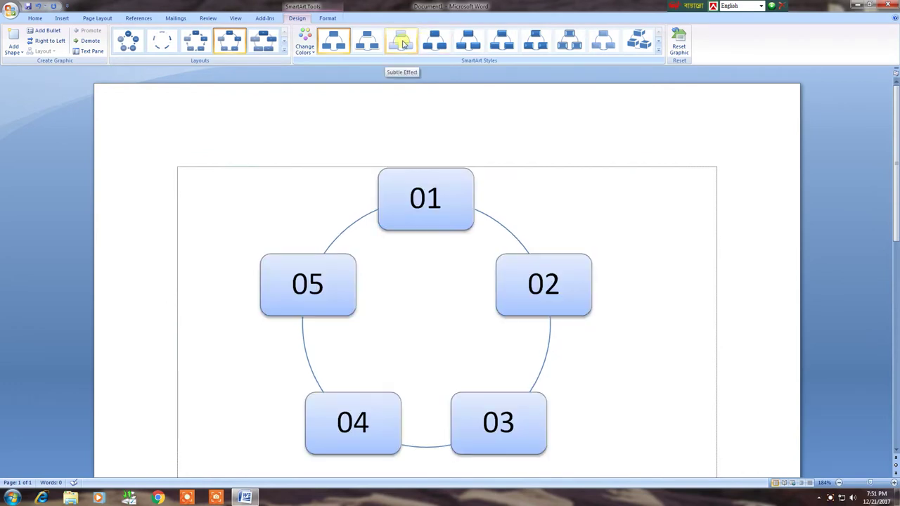
pyautogui.click(328, 18)
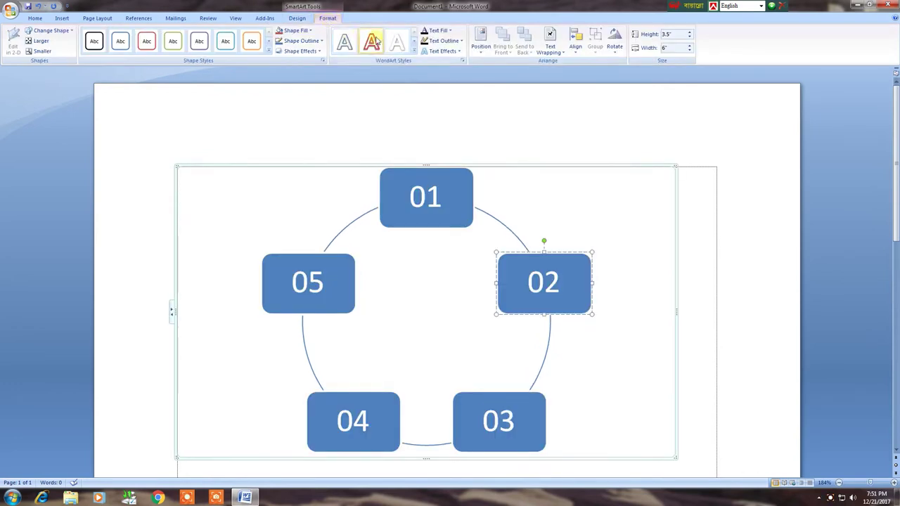
pyautogui.click(268, 50)
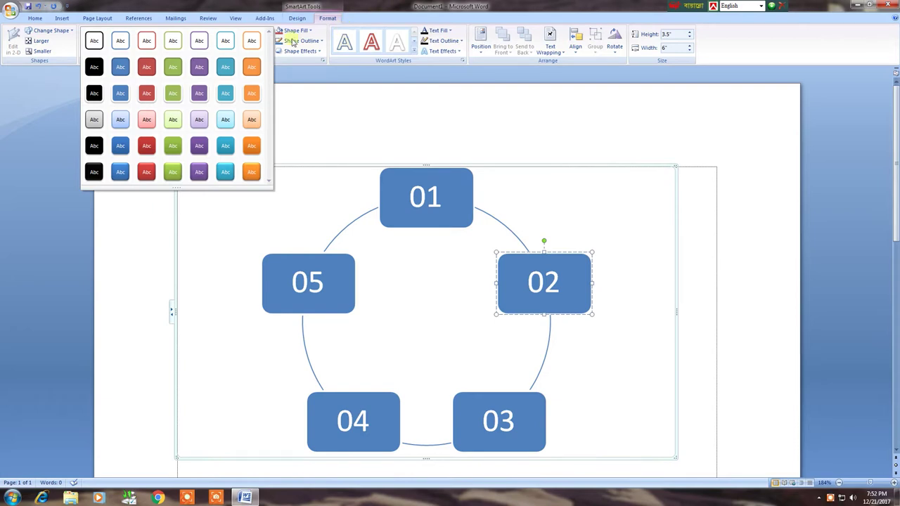
pyautogui.click(253, 123)
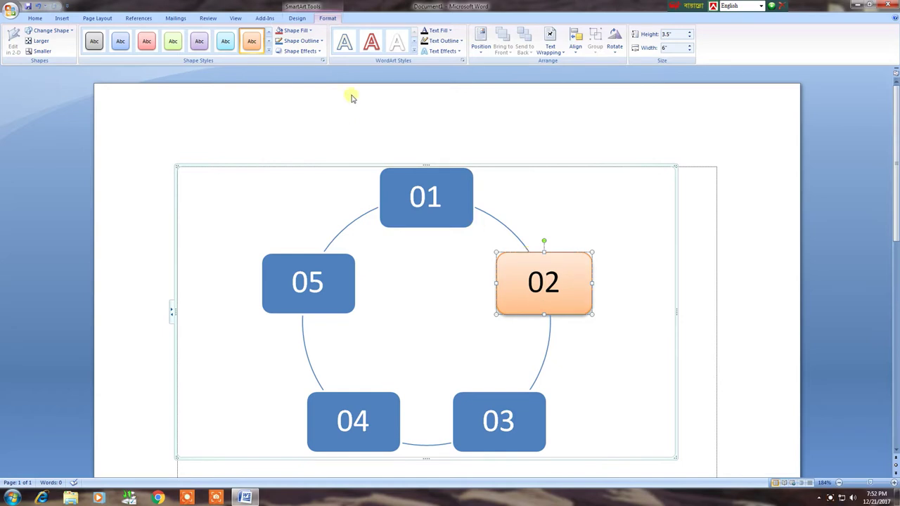
# - Turn the 02 numerals into bold purple WordArt
pyautogui.click(414, 53)
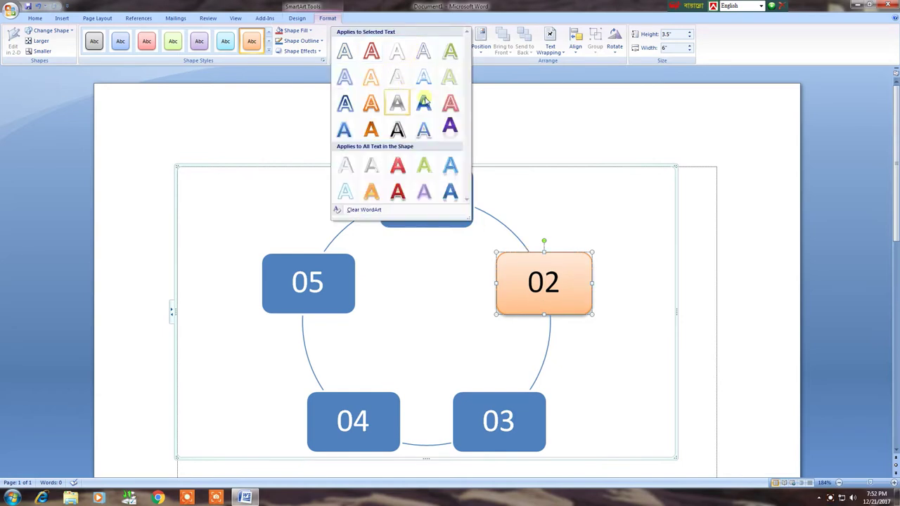
pyautogui.click(450, 127)
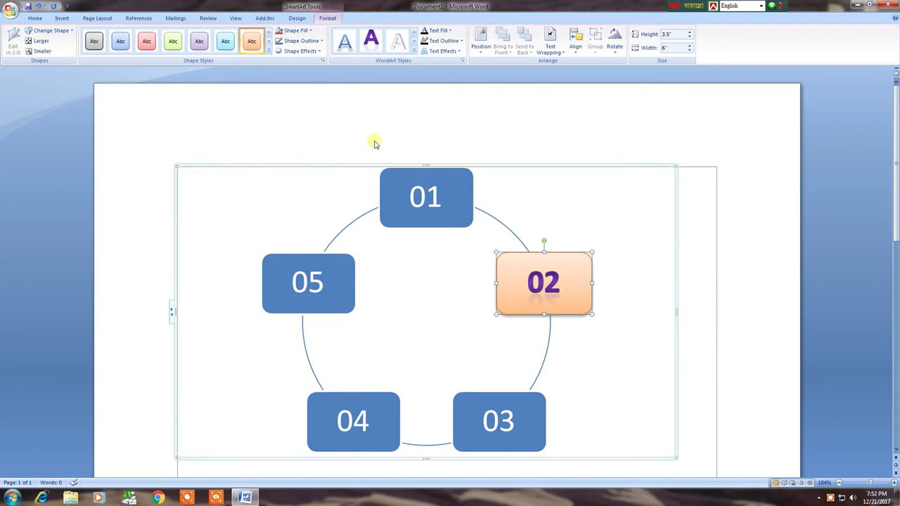
pyautogui.click(67, 20)
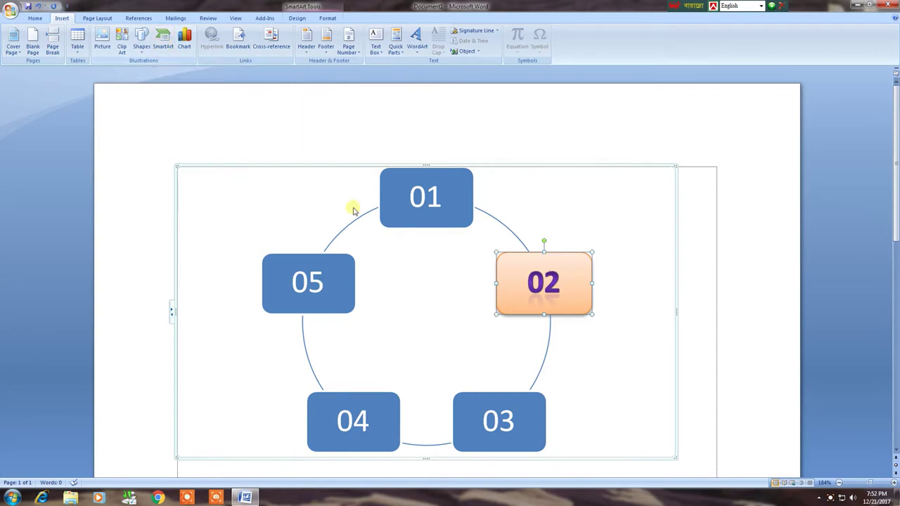
# - Delete the SmartArt cycle diagram and insert a Stacked Column chart in its place
pyautogui.click(209, 169)
pyautogui.press('Delete')
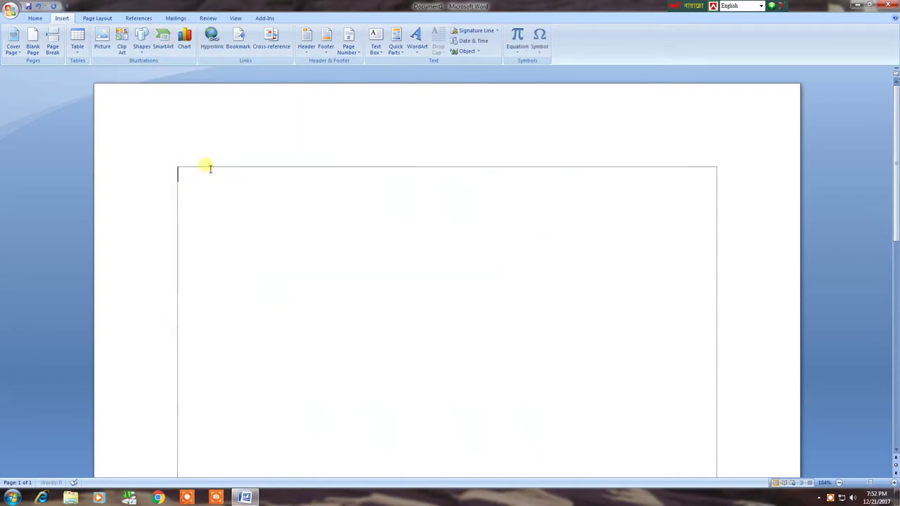
pyautogui.click(184, 41)
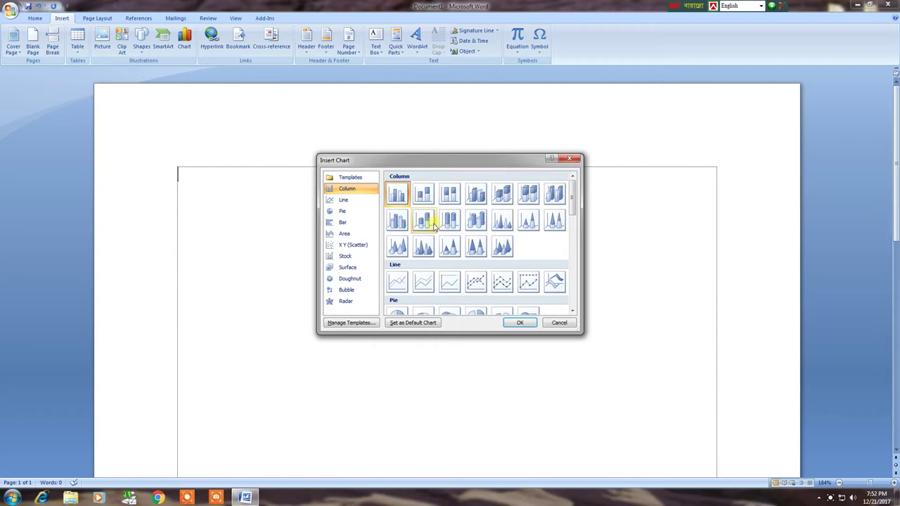
pyautogui.click(422, 196)
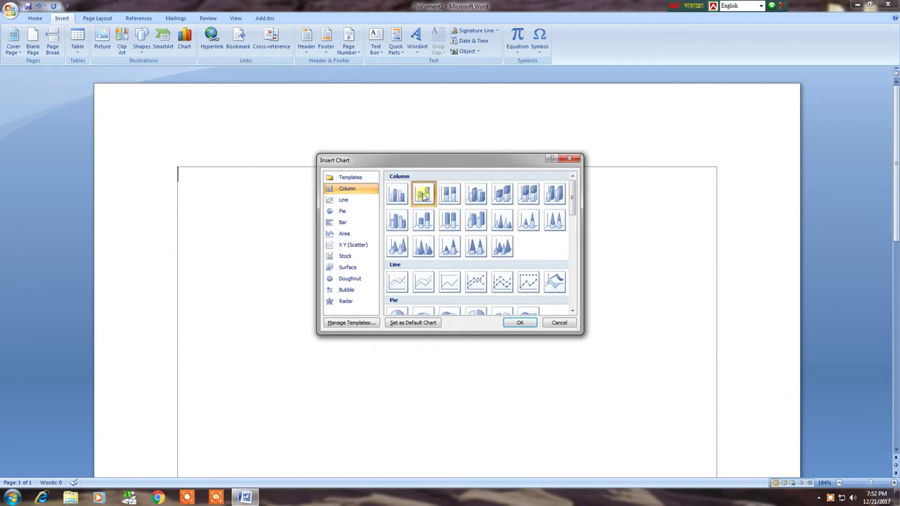
pyautogui.click(520, 322)
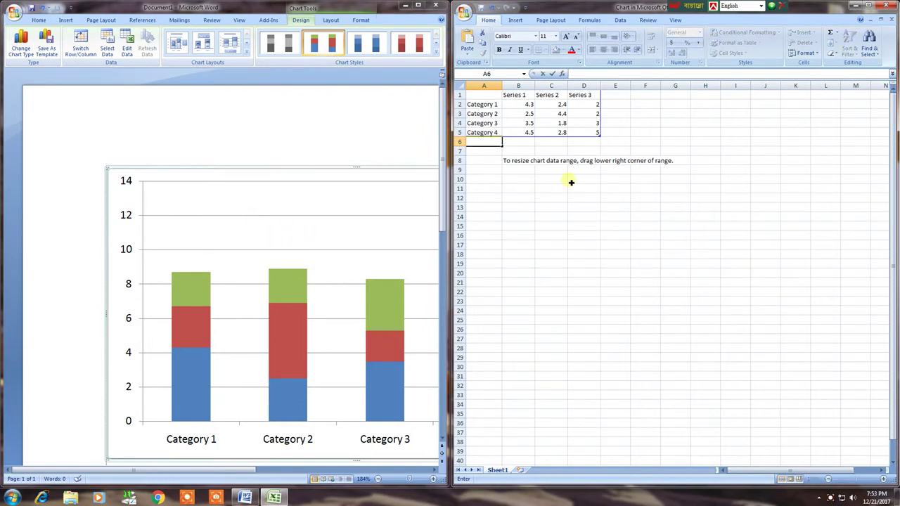
# - Rename Category 1 in cell A2 of the chart data to Dhaka
pyautogui.click(487, 104)
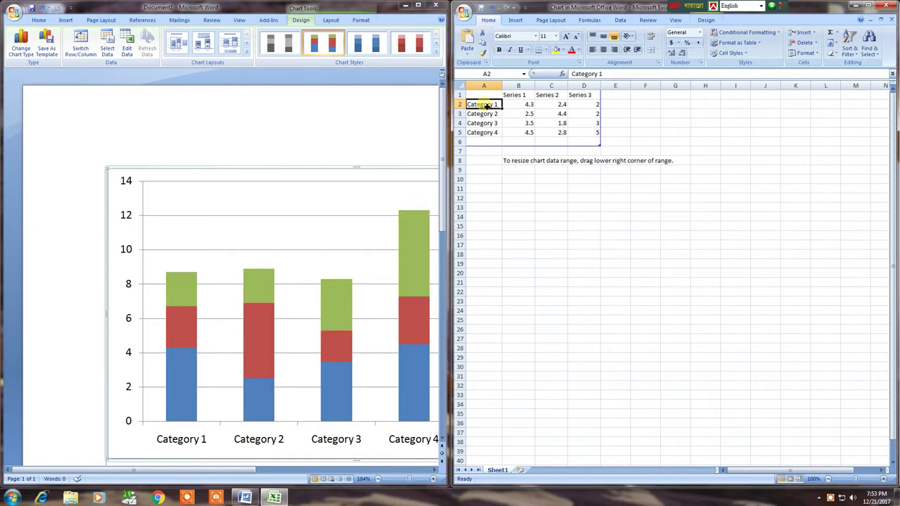
pyautogui.write('Dh')
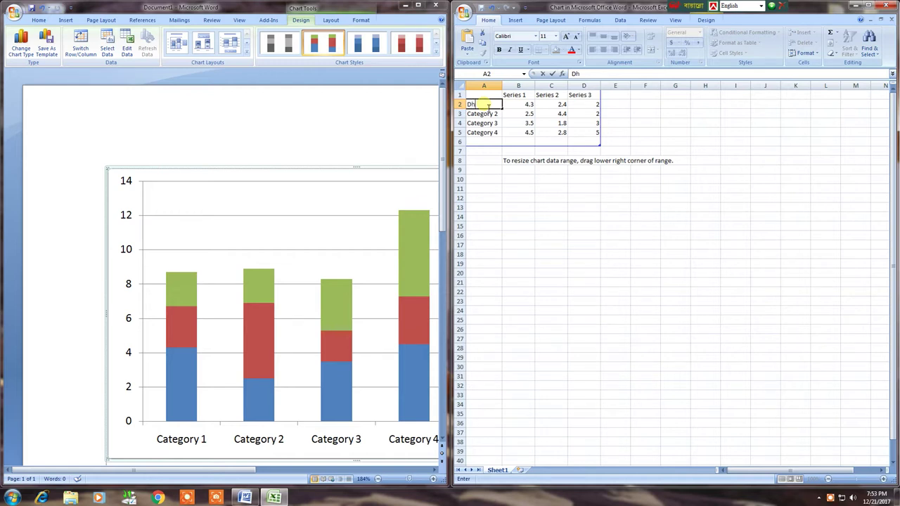
pyautogui.write('aka')
pyautogui.press('Return')
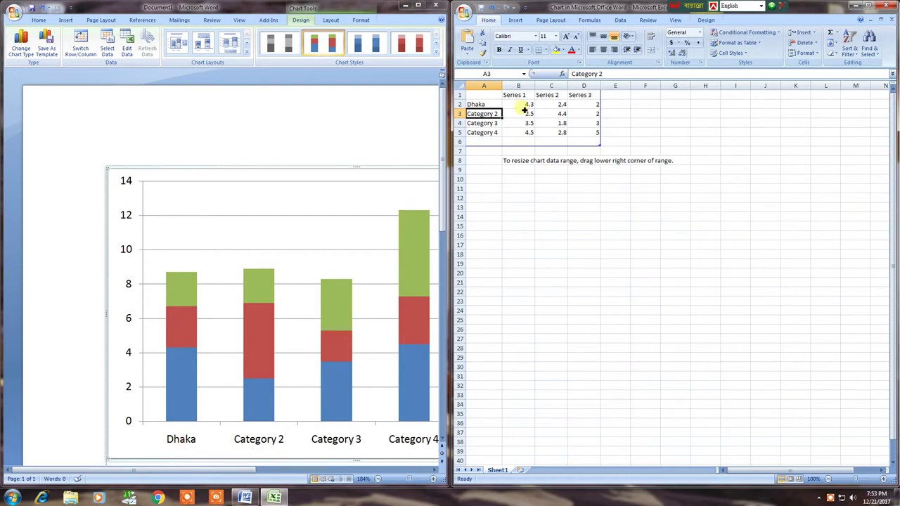
# - Set Dhaka's Series 1 value in B2 to 7.5 and restore the Word window to full size
pyautogui.click(528, 104)
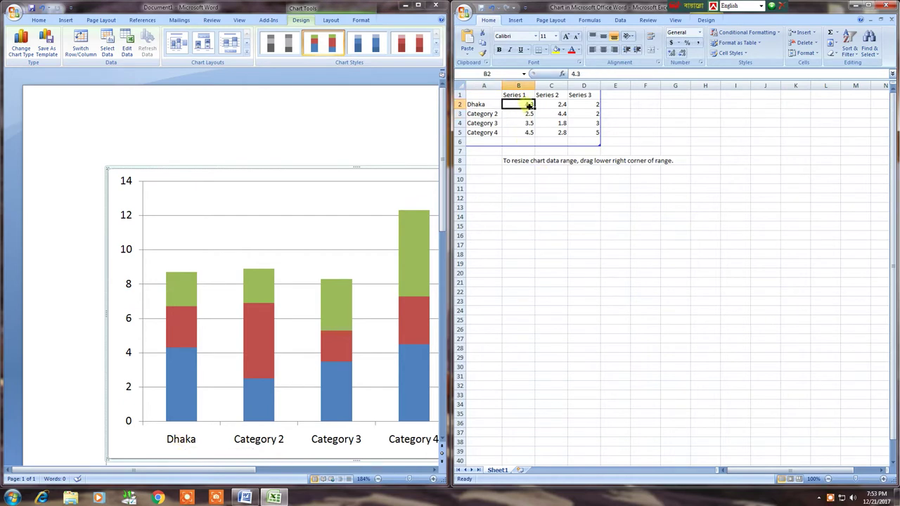
pyautogui.write('7.50')
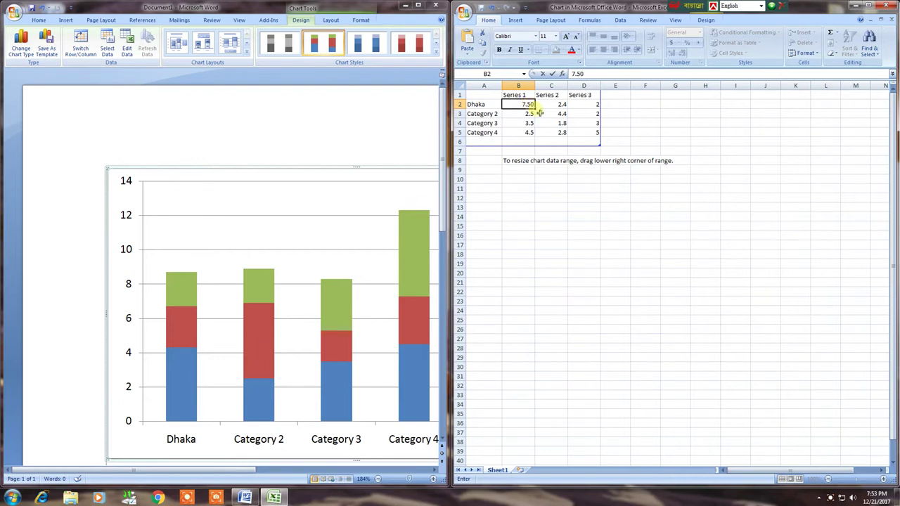
pyautogui.press('Return')
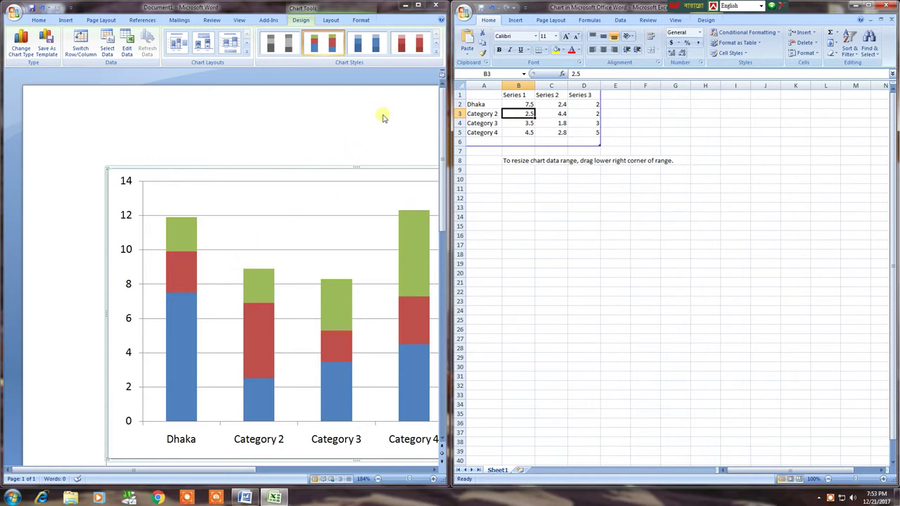
pyautogui.click(418, 6)
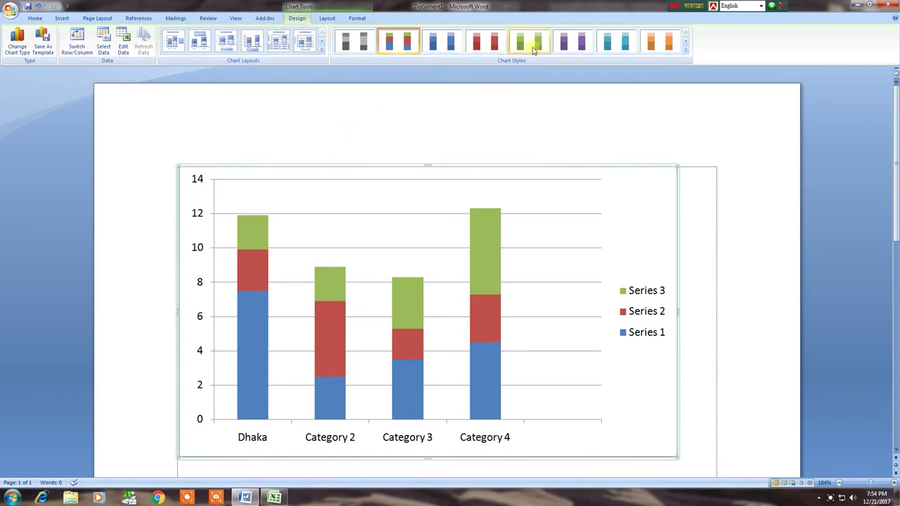
# - Apply the green chart style and try the Layout tab's Text Box option on the chart
pyautogui.click(494, 45)
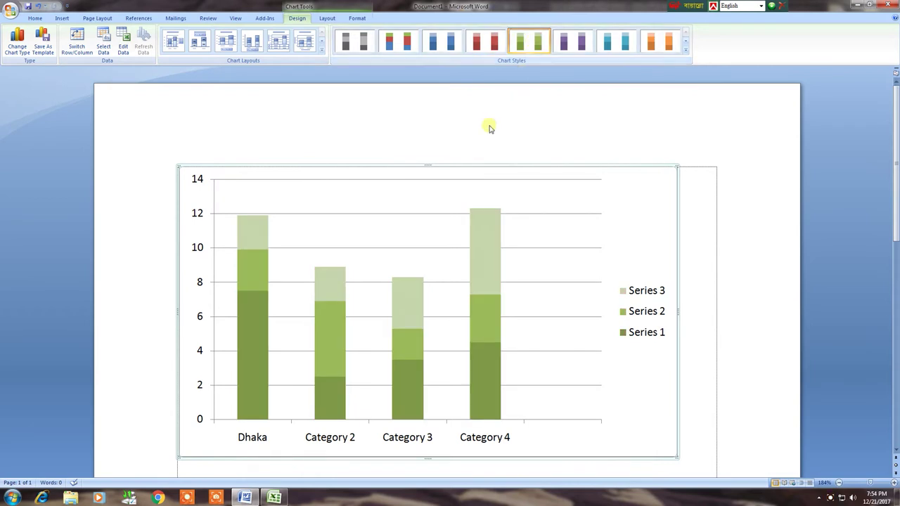
pyautogui.click(329, 18)
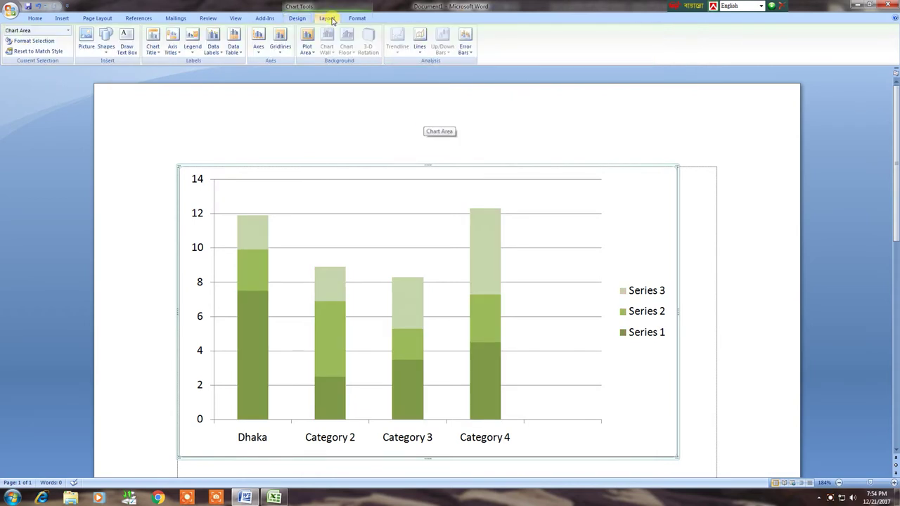
pyautogui.click(131, 60)
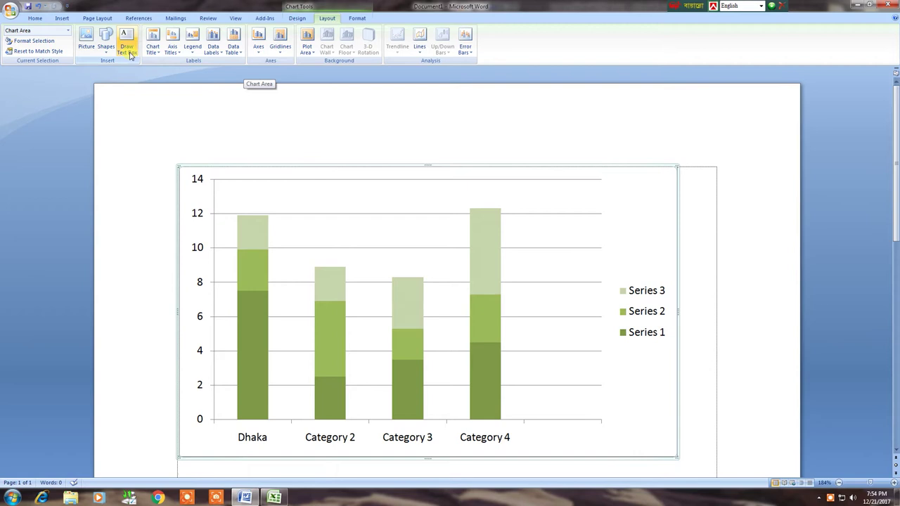
pyautogui.click(130, 60)
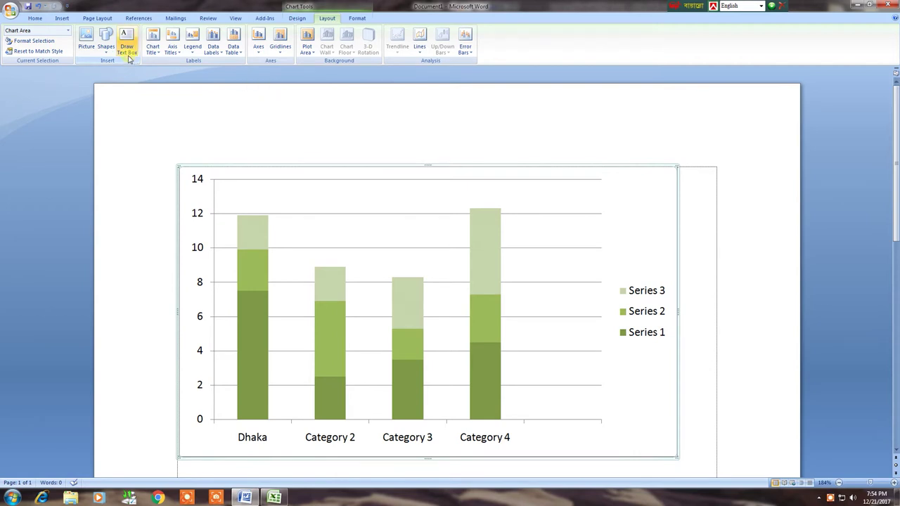
# - Look through the Format, Page Layout and Insert tabs, then deselect the chart
pyautogui.click(356, 18)
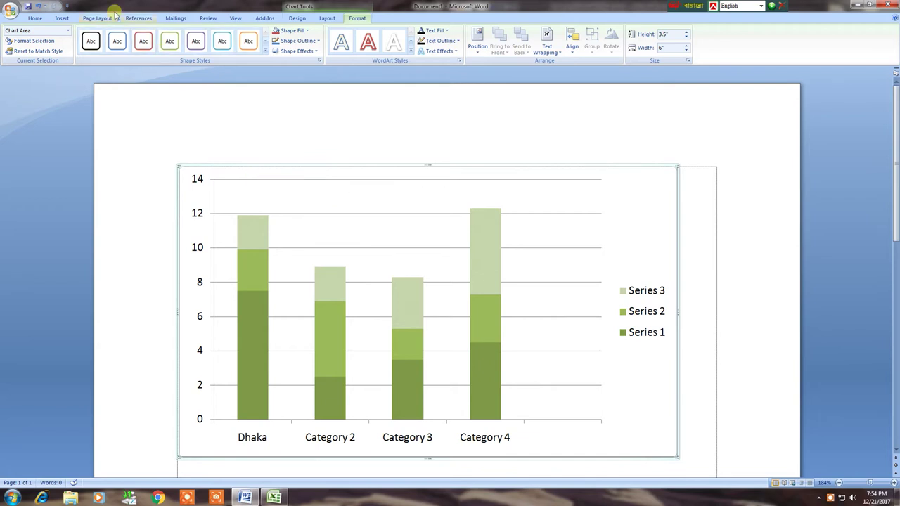
pyautogui.click(93, 19)
pyautogui.click(62, 19)
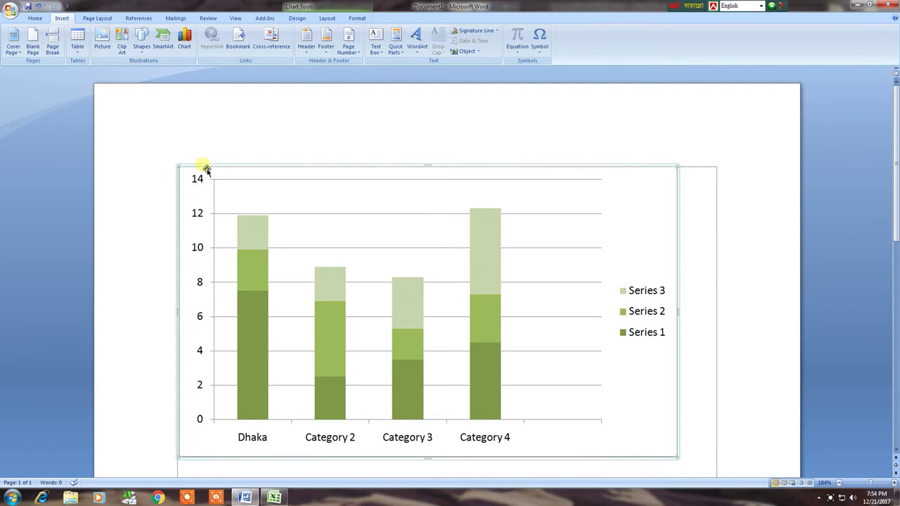
pyautogui.click(208, 164)
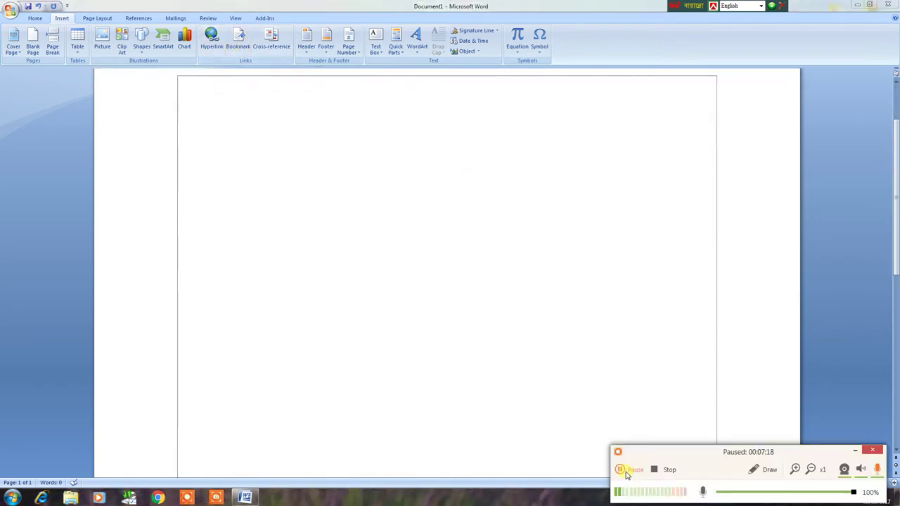
pyautogui.click(620, 470)
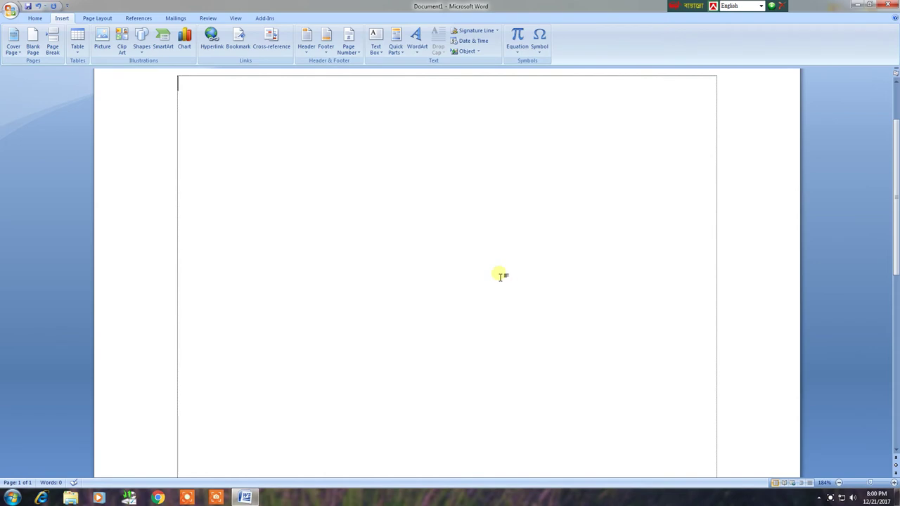